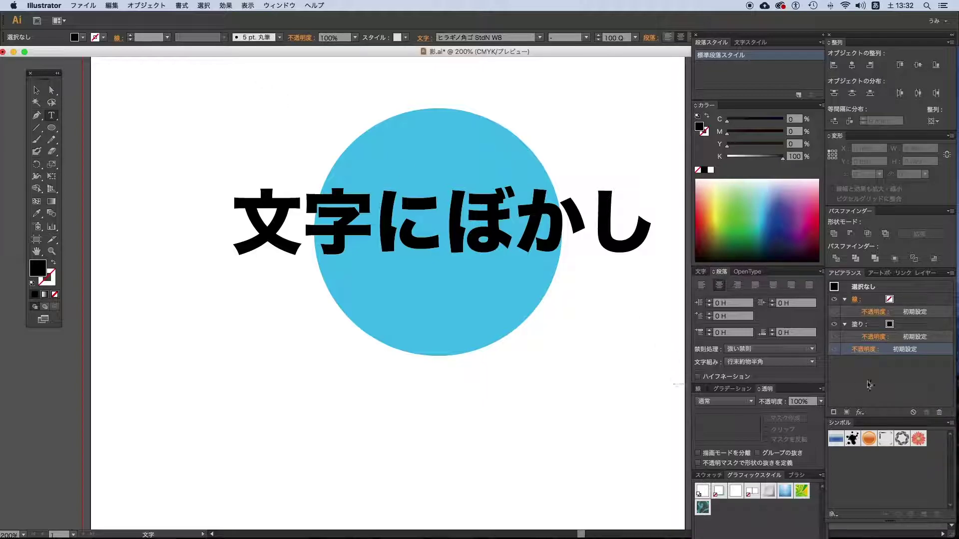
Open and dismiss the Appearance fx menu, then select the 文字にぼかし text
click(859, 412)
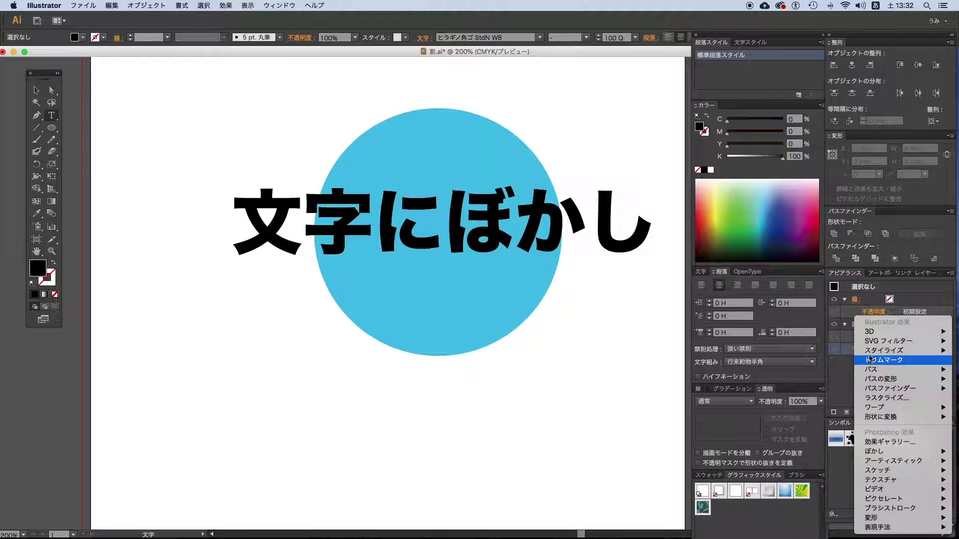
mouse_move(891, 349)
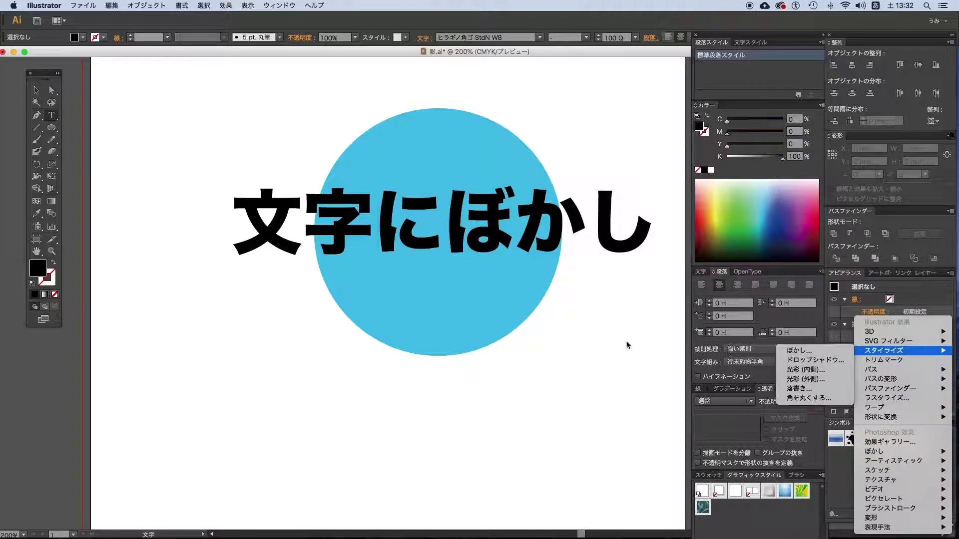
click(621, 342)
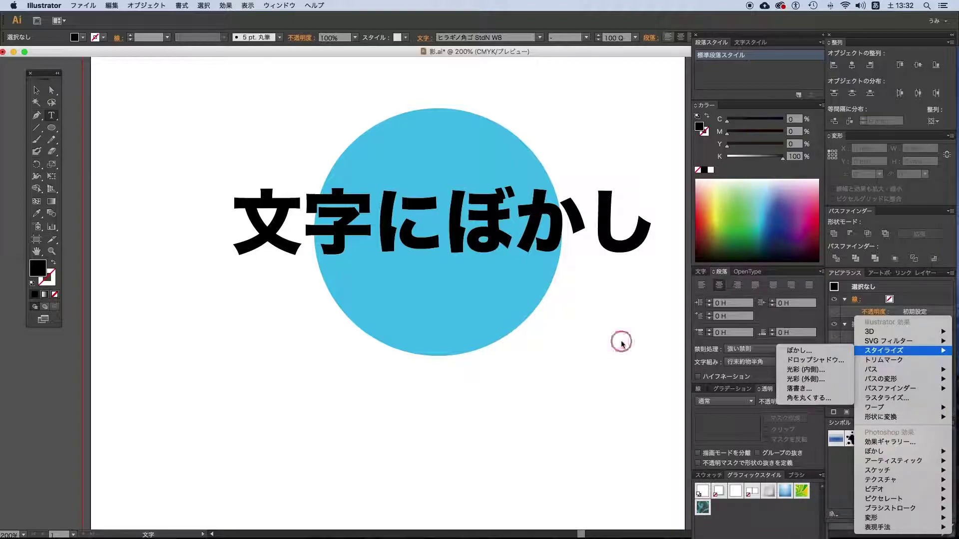
click(610, 245)
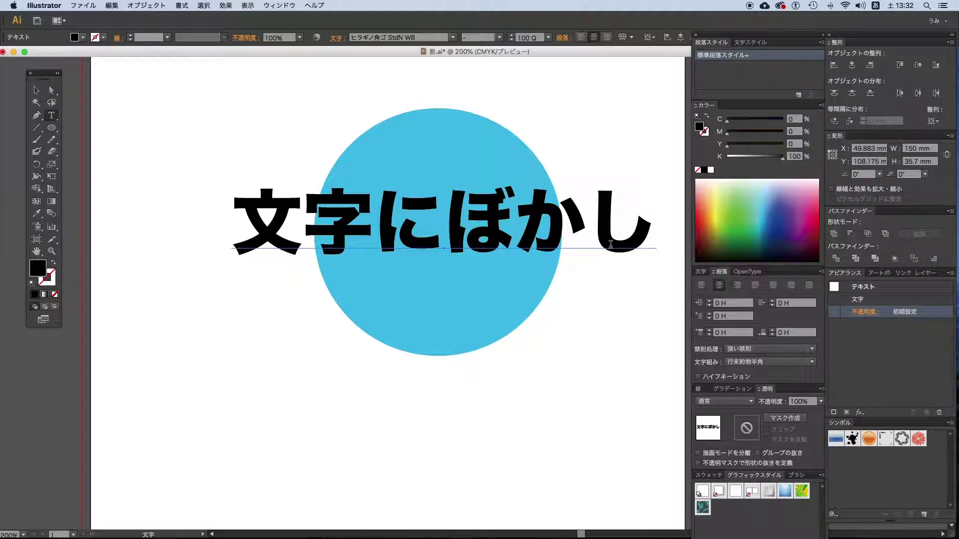
Switch to Direct Selection, toggle the stroke and fill swatches, and float the Appearance panel
click(52, 90)
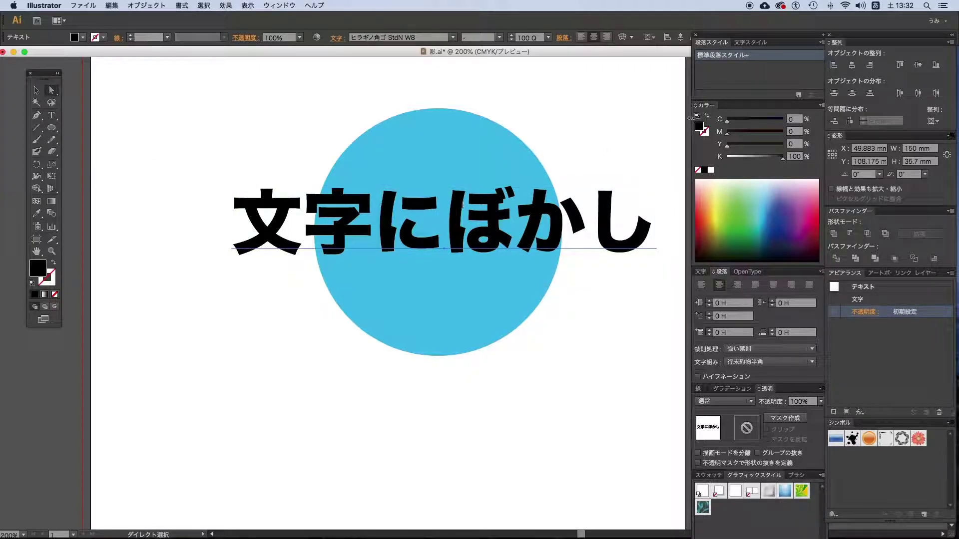
click(704, 131)
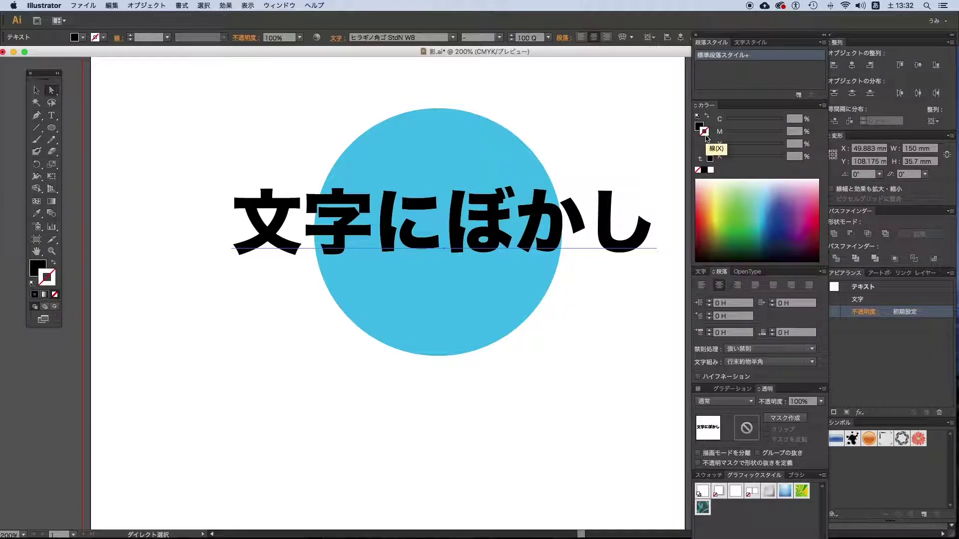
click(699, 125)
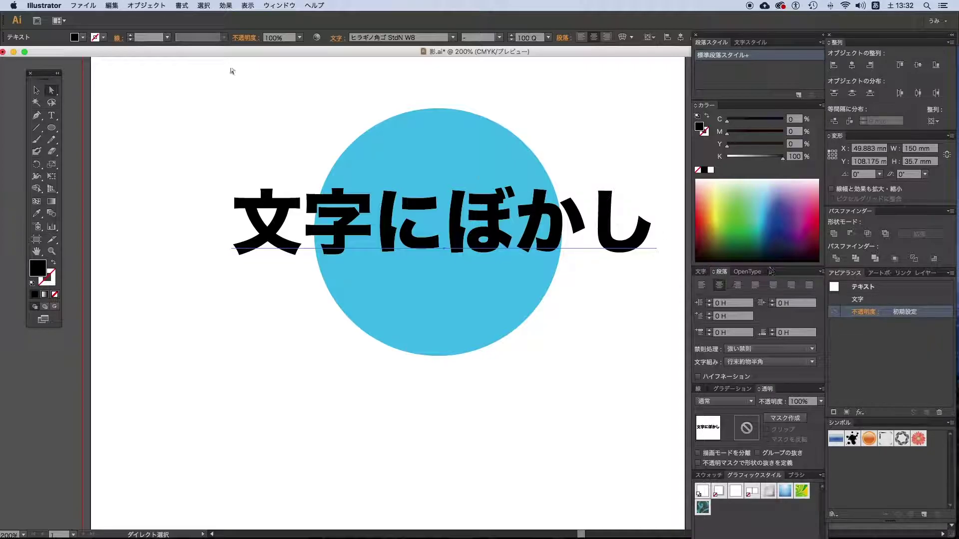
drag(852, 277, 530, 76)
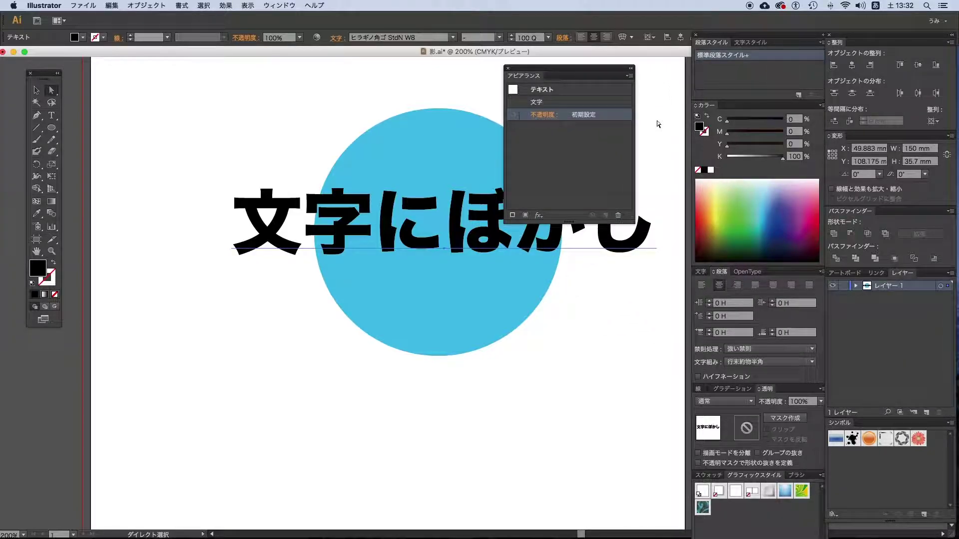
Reposition the Appearance panel and give the text a magenta-red stroke (M 92.9%, Y 51.3%)
click(629, 78)
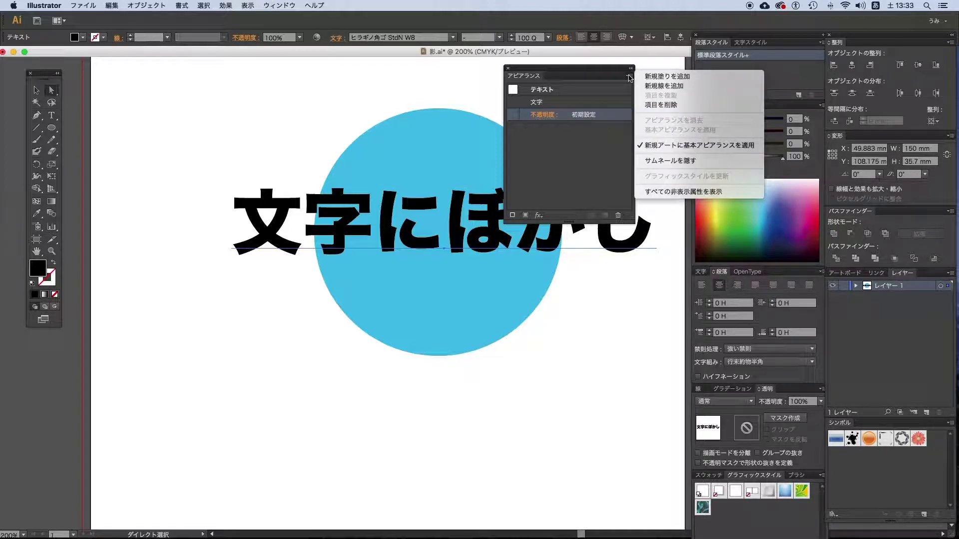
click(597, 73)
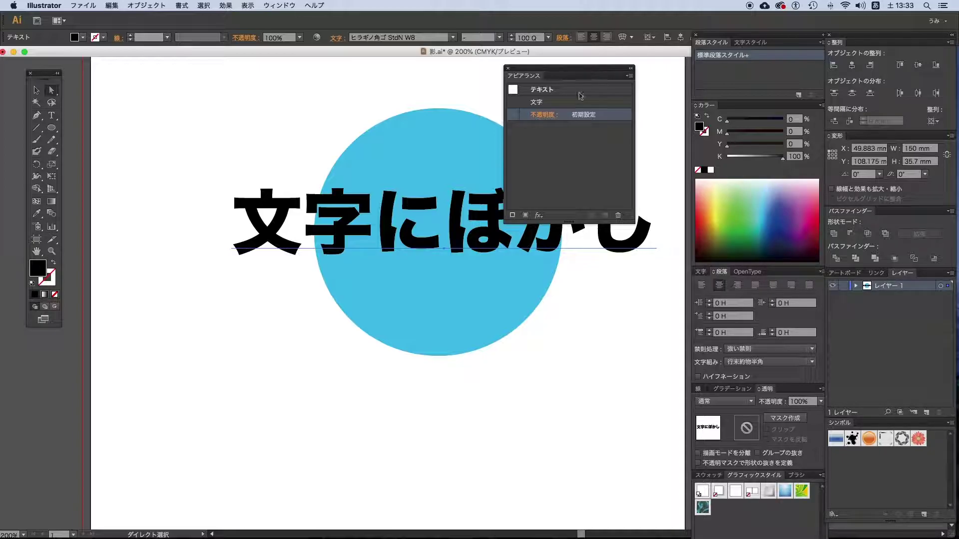
drag(536, 75, 549, 57)
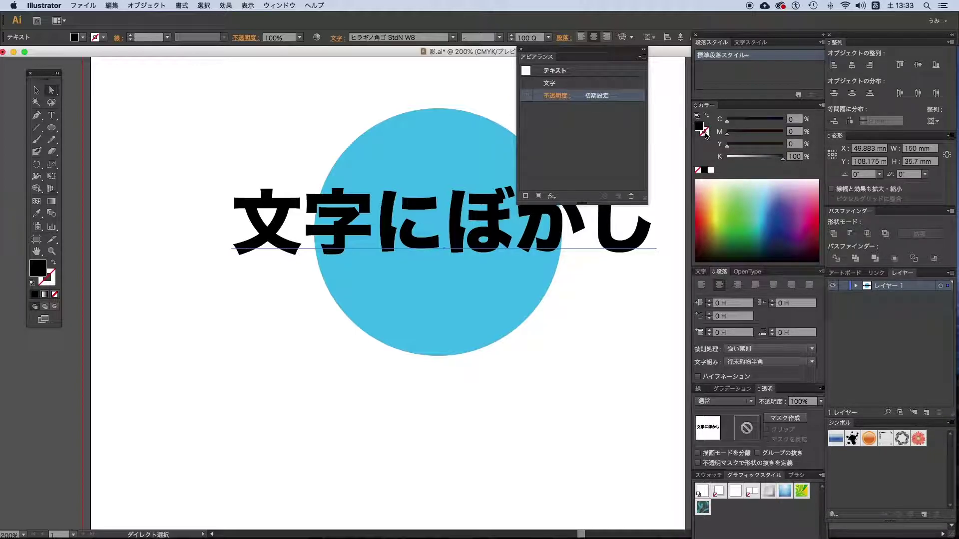
click(704, 132)
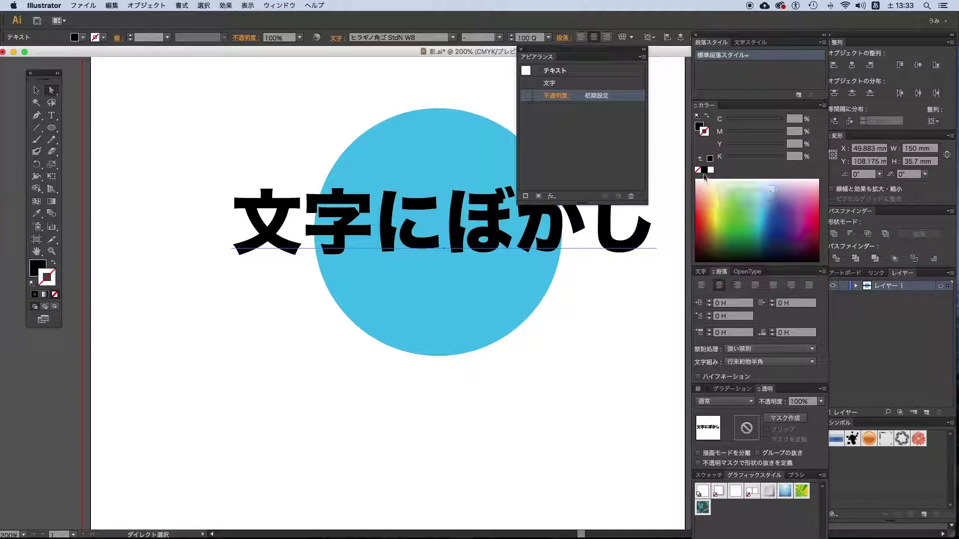
click(813, 214)
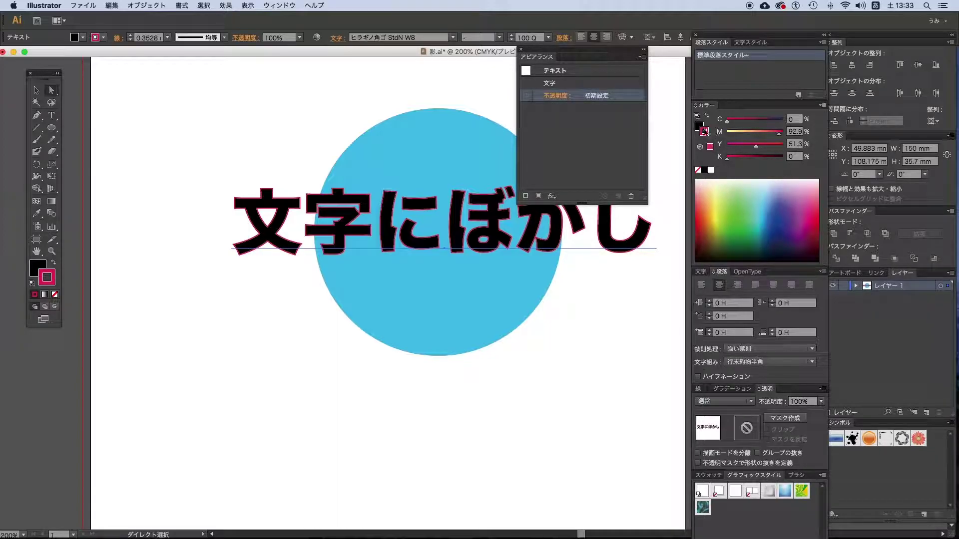
Set the text's stroke width to 3 mm, then set the stroke to None and return to fill
click(699, 390)
double_click(760, 401)
text(3)
key(Return)
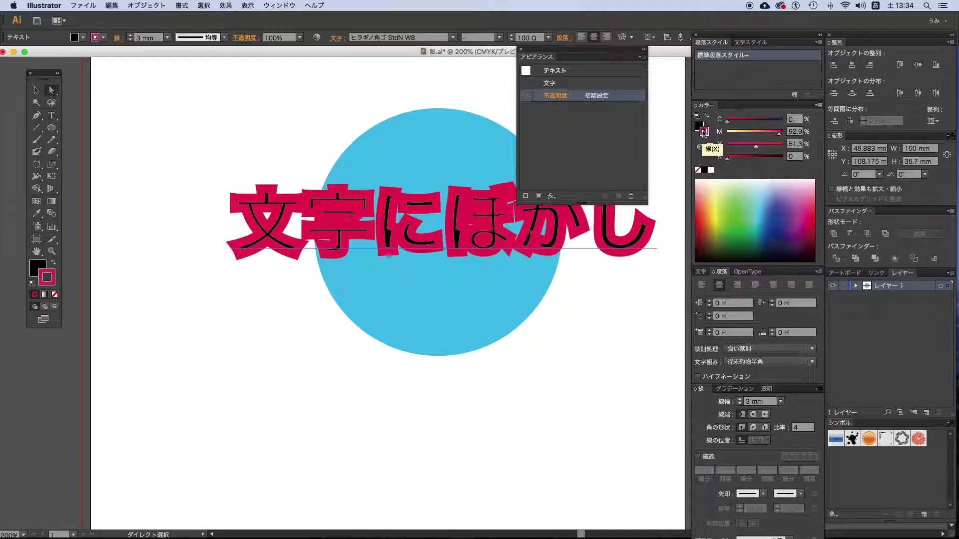
click(697, 170)
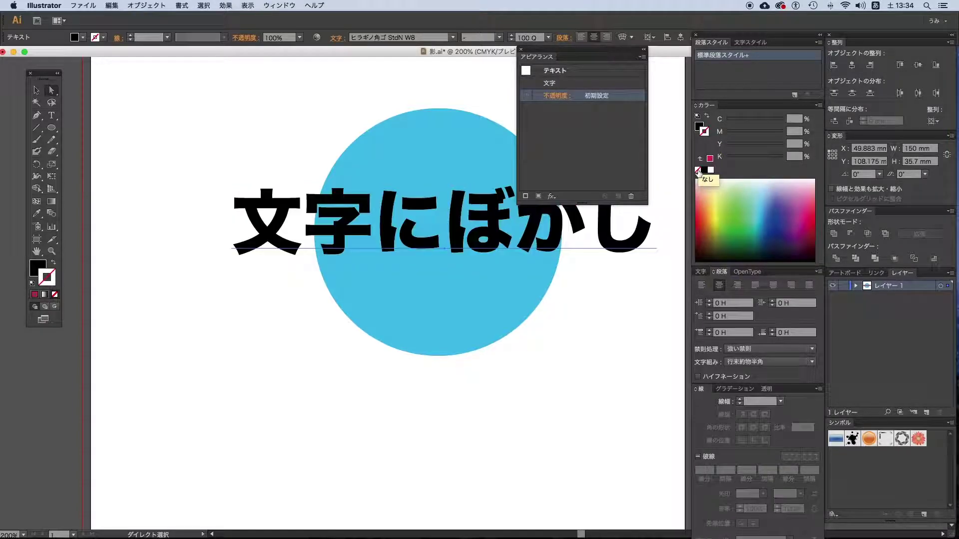
key(x)
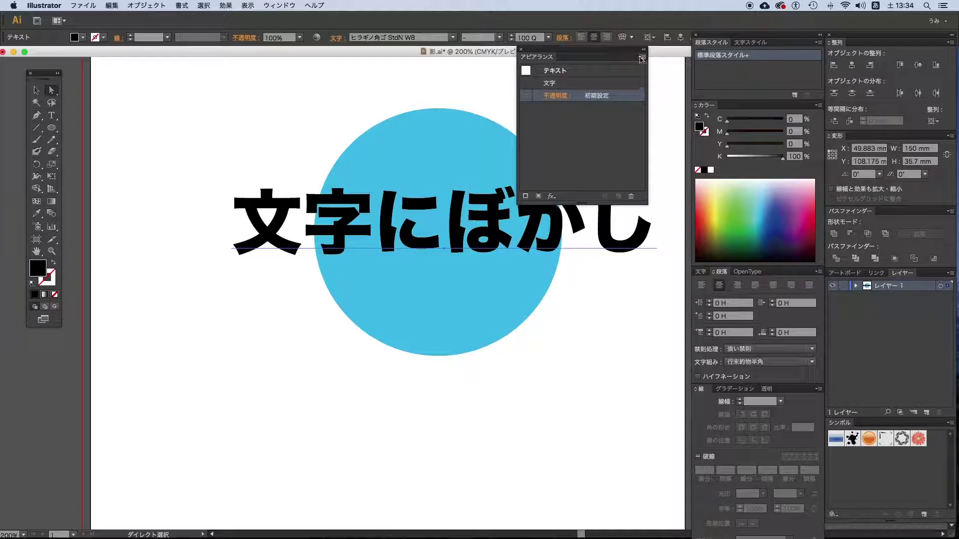
Add a new dark blue stroke to the text via the Appearance panel menu
click(641, 58)
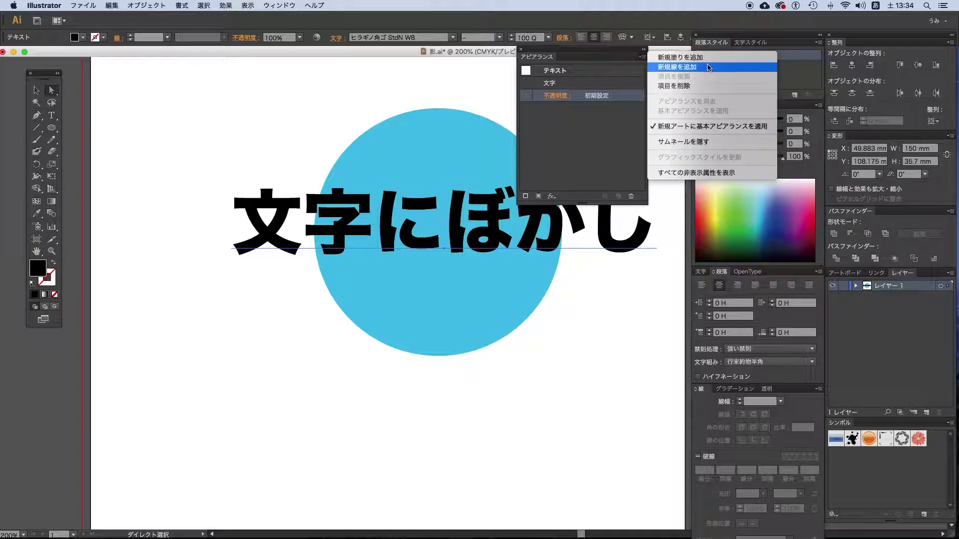
click(708, 68)
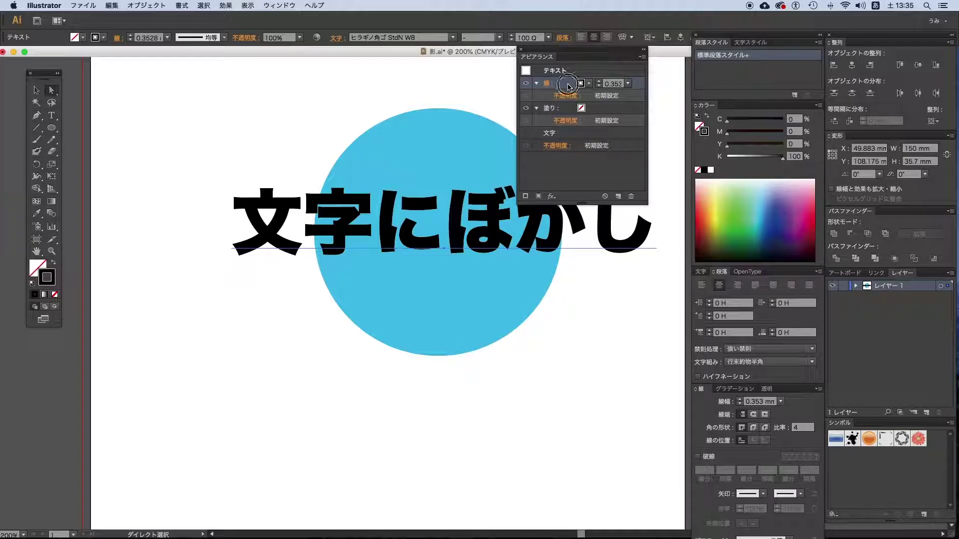
click(773, 211)
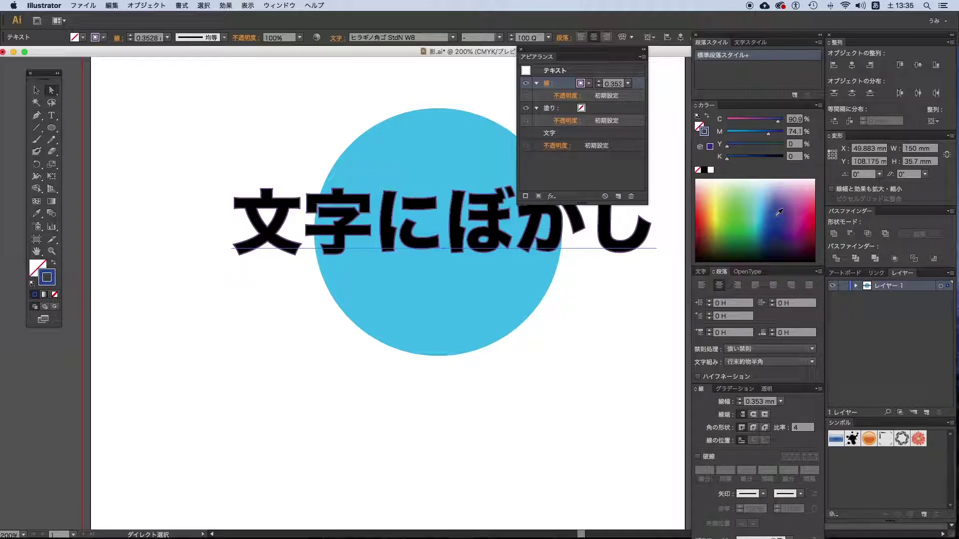
Set the new stroke's width to 5 mm, then 3 mm, and move the fill above it
click(614, 84)
text(5)
key(Return)
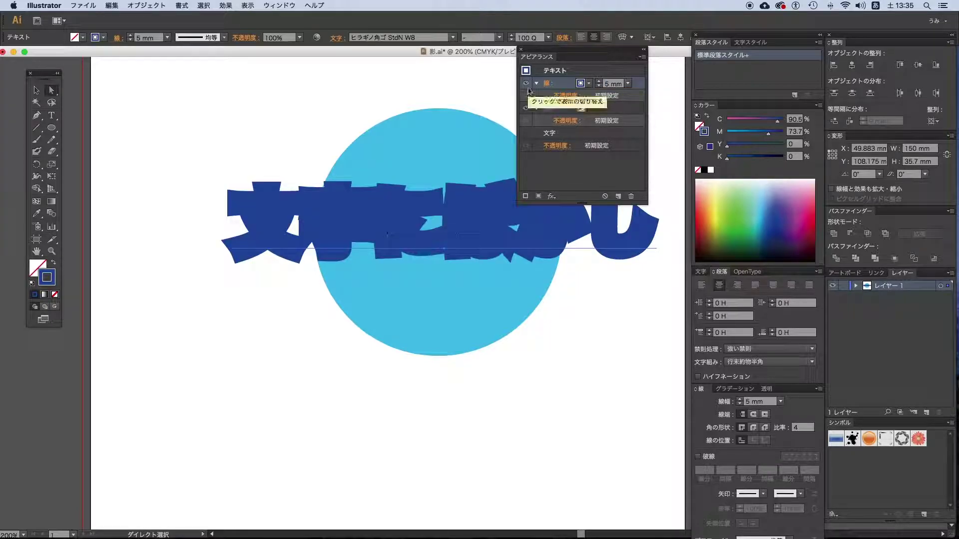
click(599, 82)
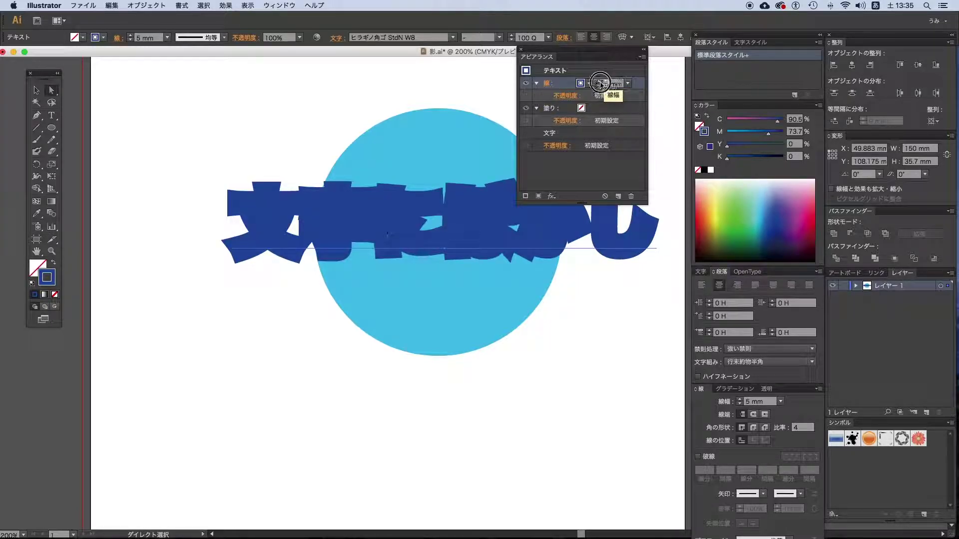
text(3)
key(Return)
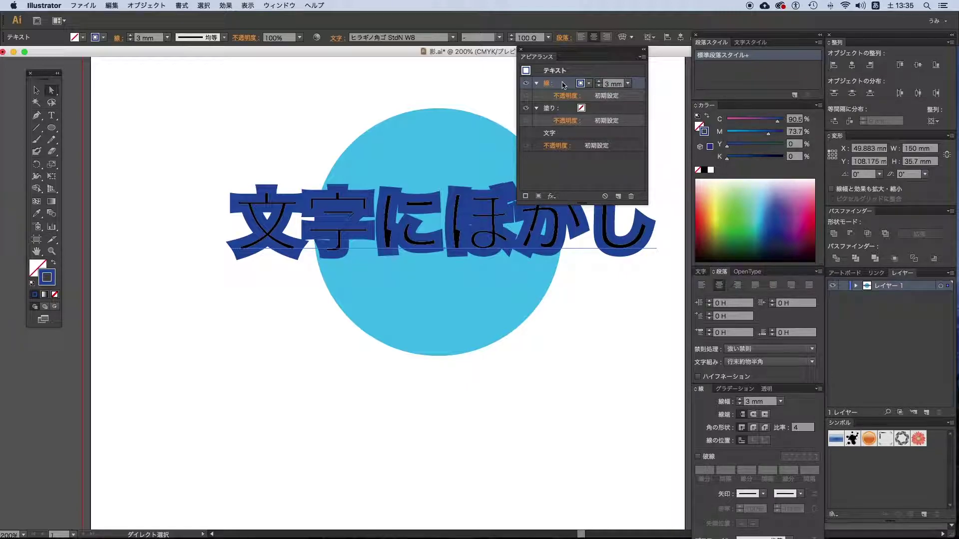
drag(565, 96, 562, 128)
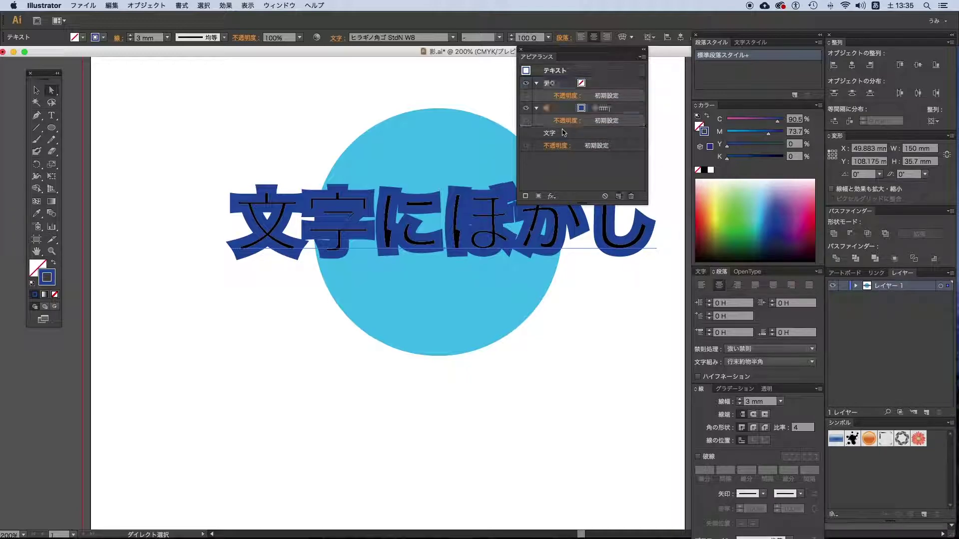
Colour the text's added fill magenta, after trying mint green, cyan and light blue
click(607, 84)
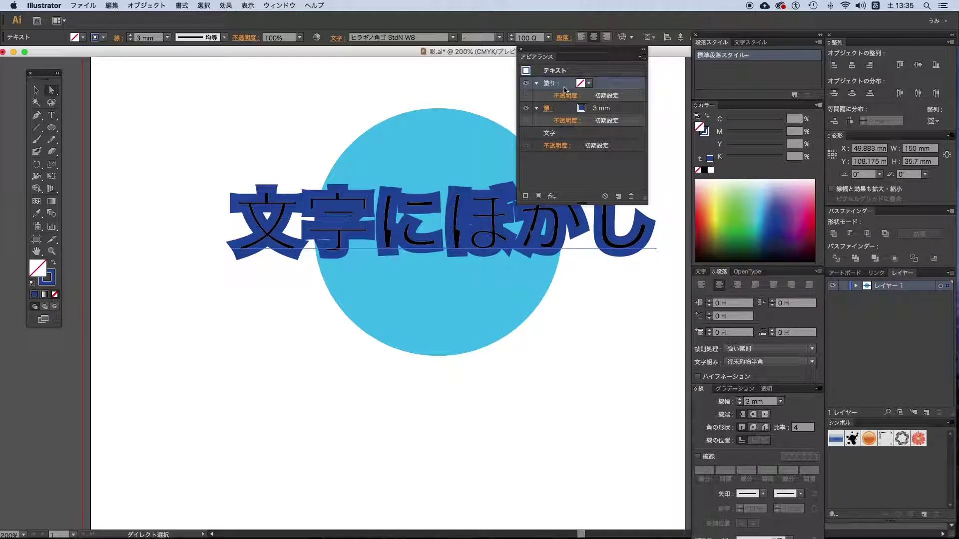
click(752, 202)
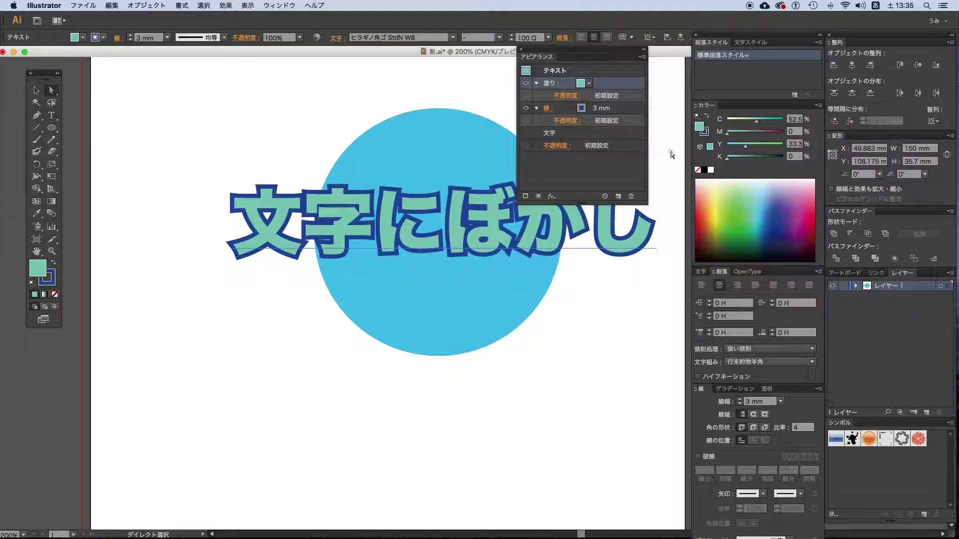
click(774, 203)
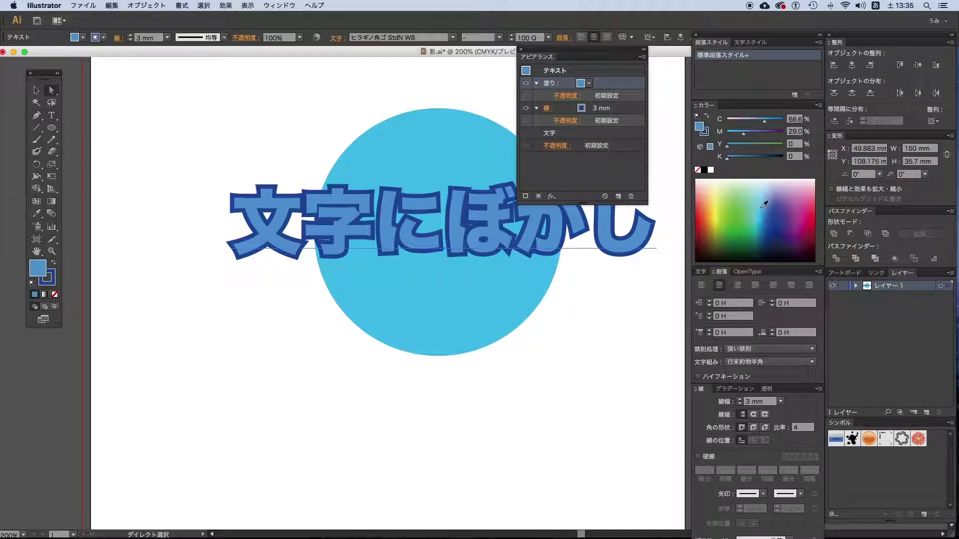
click(768, 209)
drag(768, 209, 812, 214)
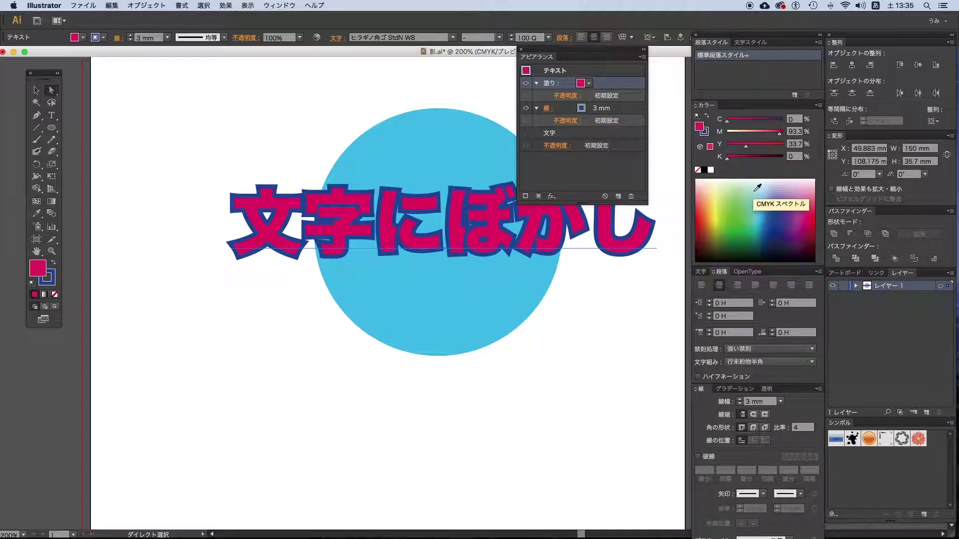
Select the blue stroke and reorder it in the appearance stack
click(632, 110)
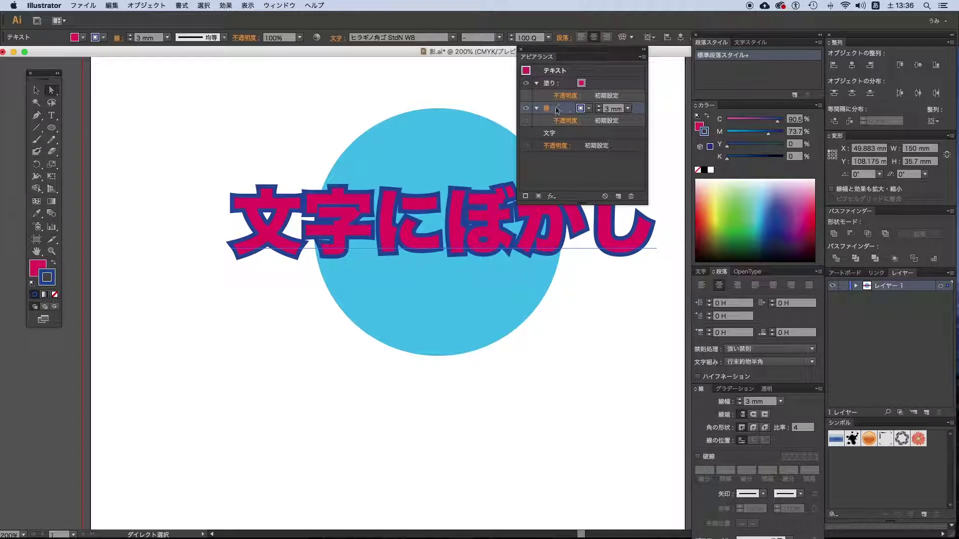
drag(556, 110, 515, 108)
click(225, 5)
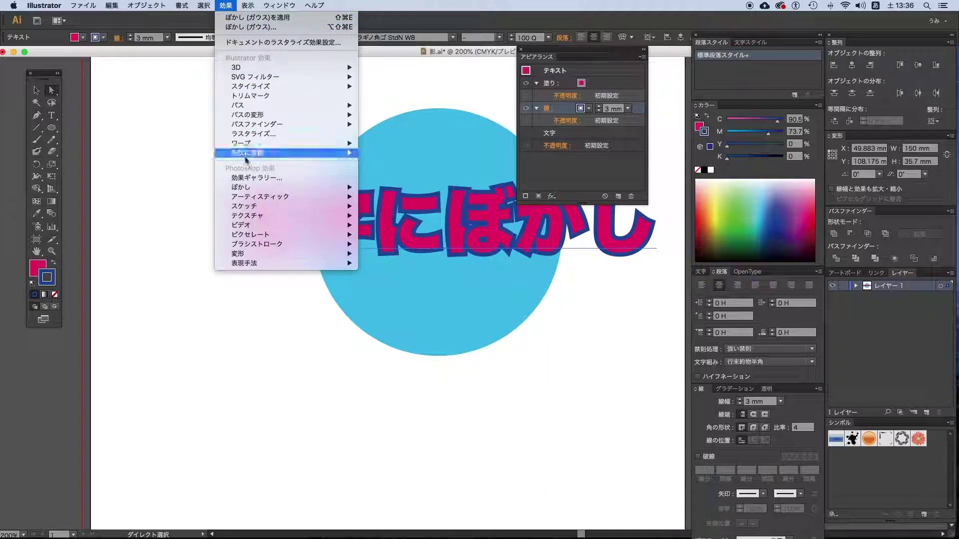
mouse_move(247, 186)
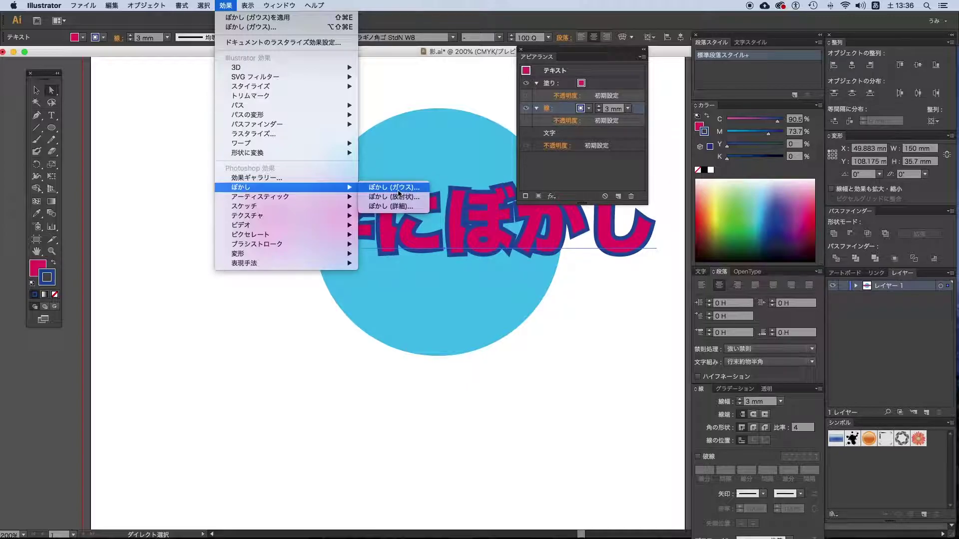
Apply a 30.4-pixel Gaussian Blur (ぼかし (ガウス)) to the blue stroke, with preview on
click(399, 187)
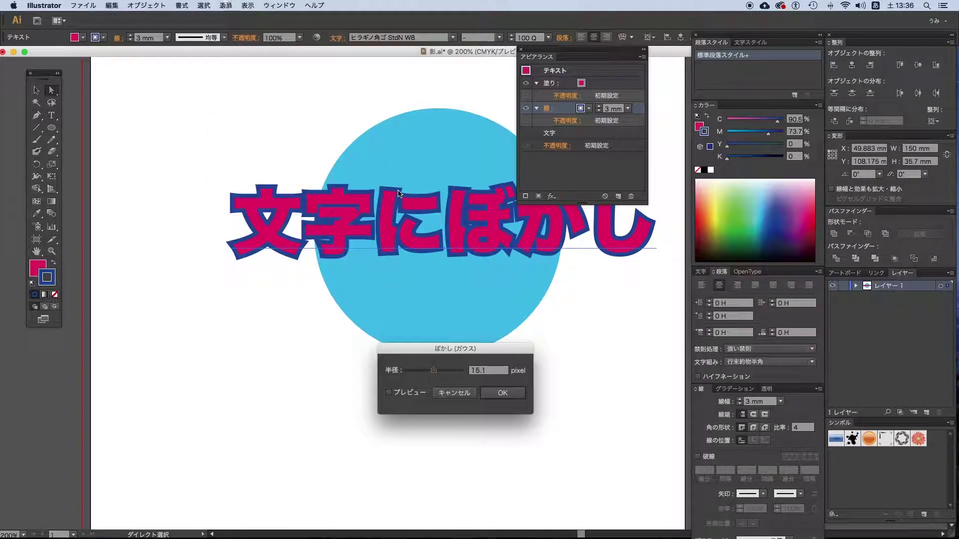
click(388, 392)
mouse_move(422, 349)
mouse_down()
mouse_move(402, 284)
mouse_move(418, 308)
mouse_up()
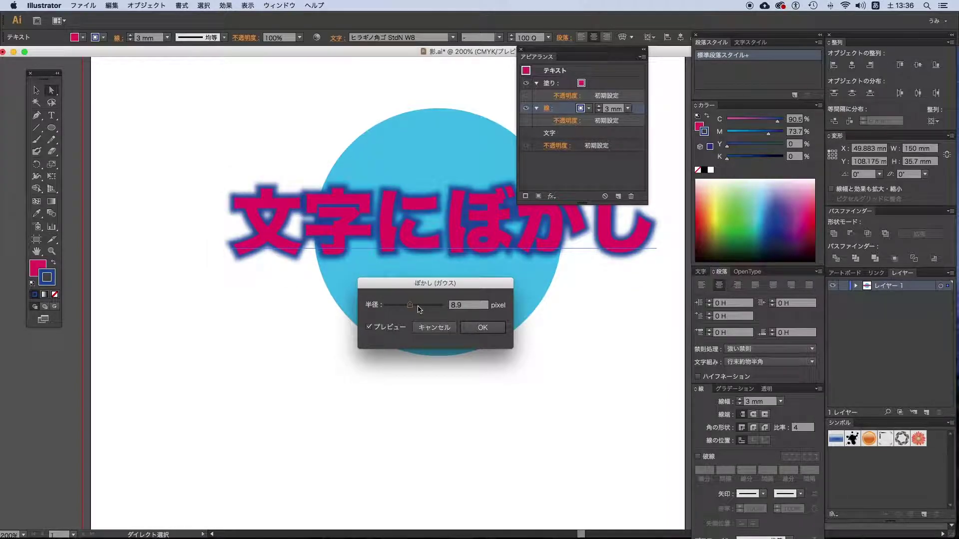
drag(418, 308, 417, 308)
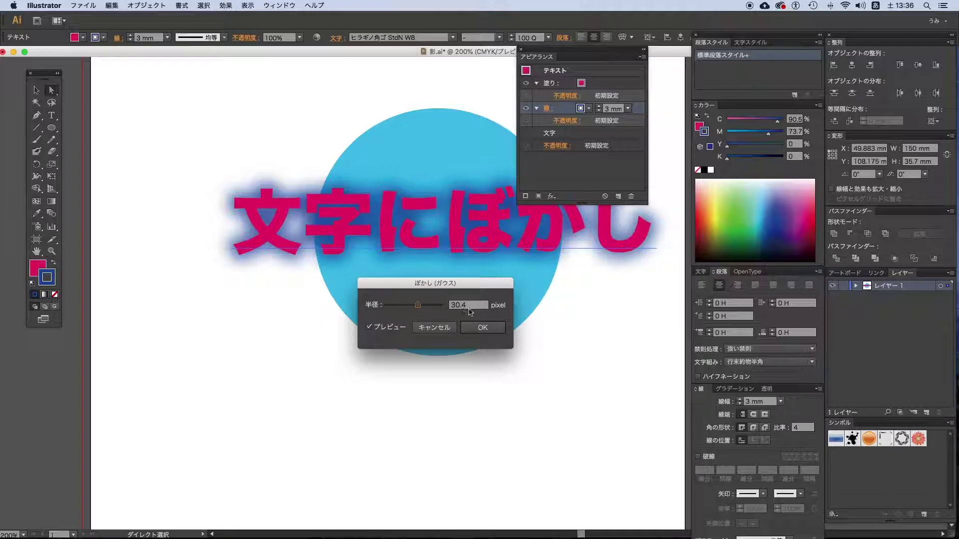
click(484, 328)
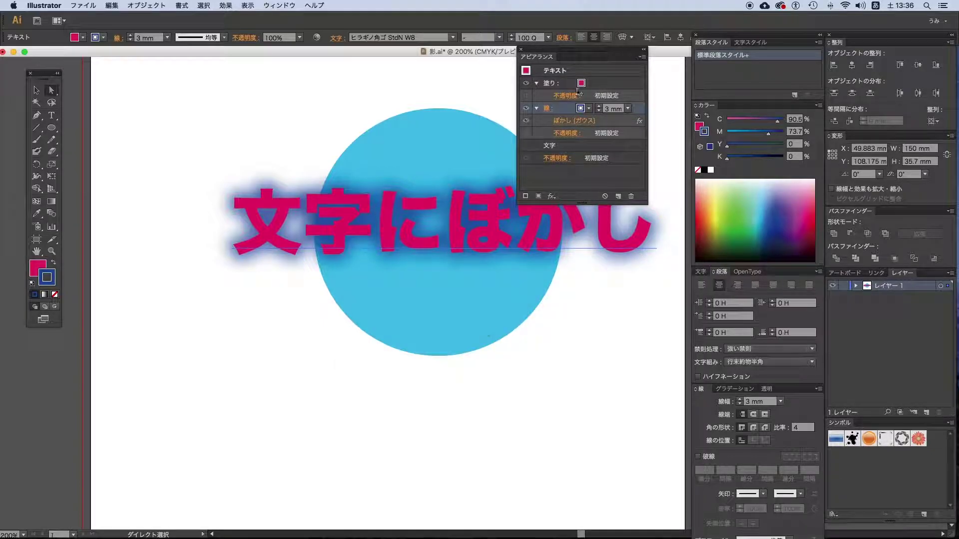
Change the text's fill to white and bring up the 透明 transparency panel
click(610, 84)
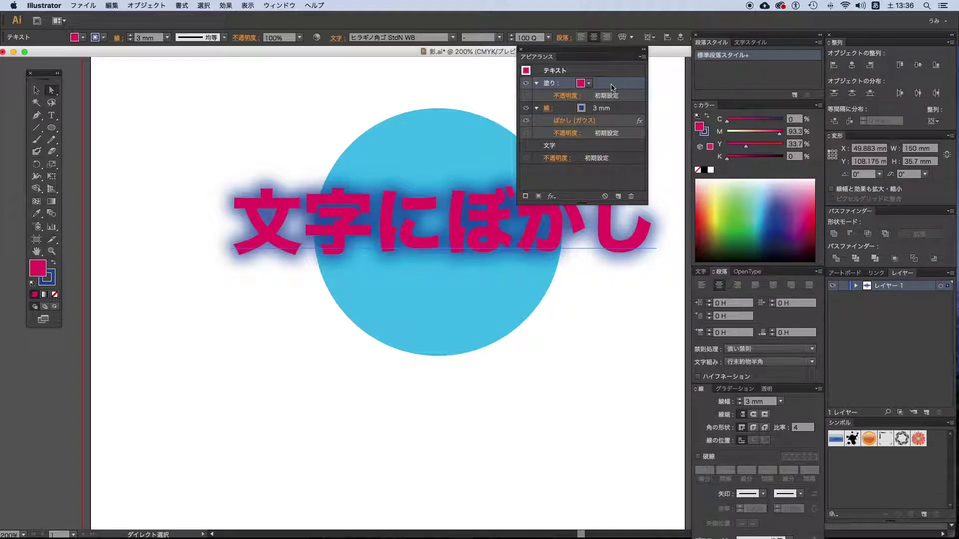
click(711, 170)
key(a)
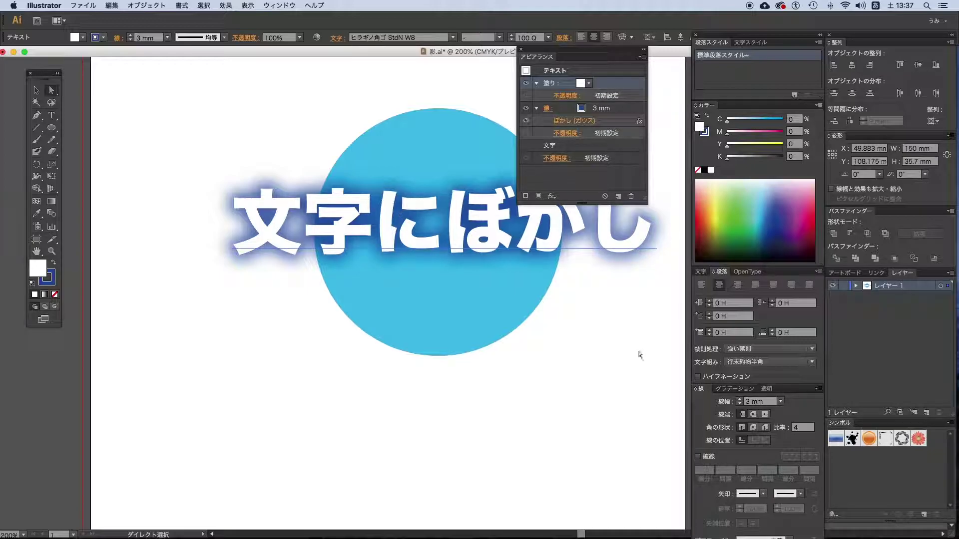
click(771, 389)
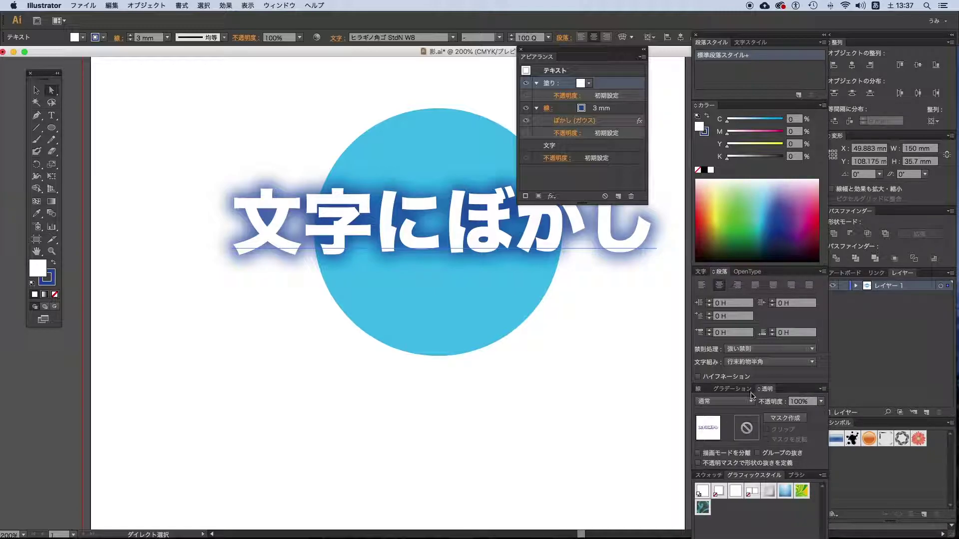
Float the Transparency panel, set the fill to 乗算, then undo back to 通常
drag(761, 389, 372, 69)
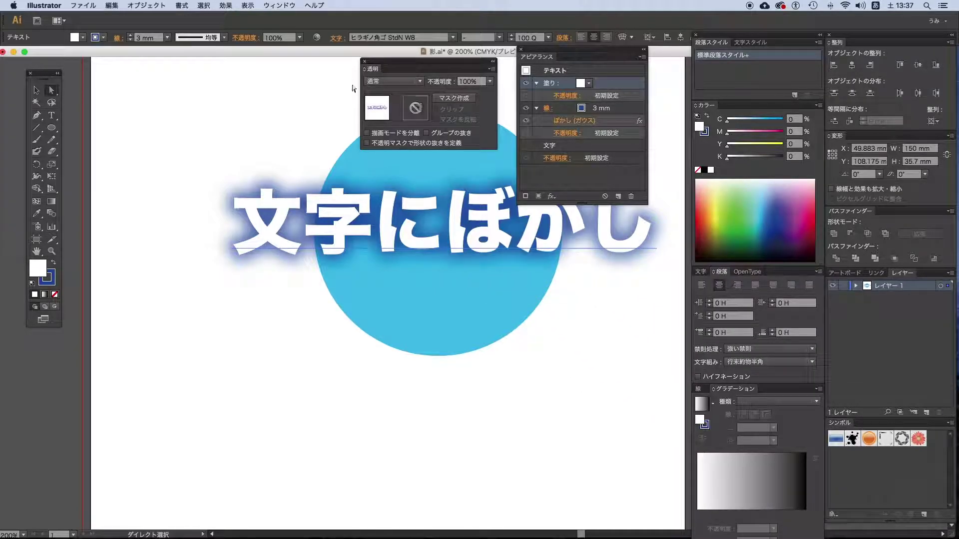
click(394, 81)
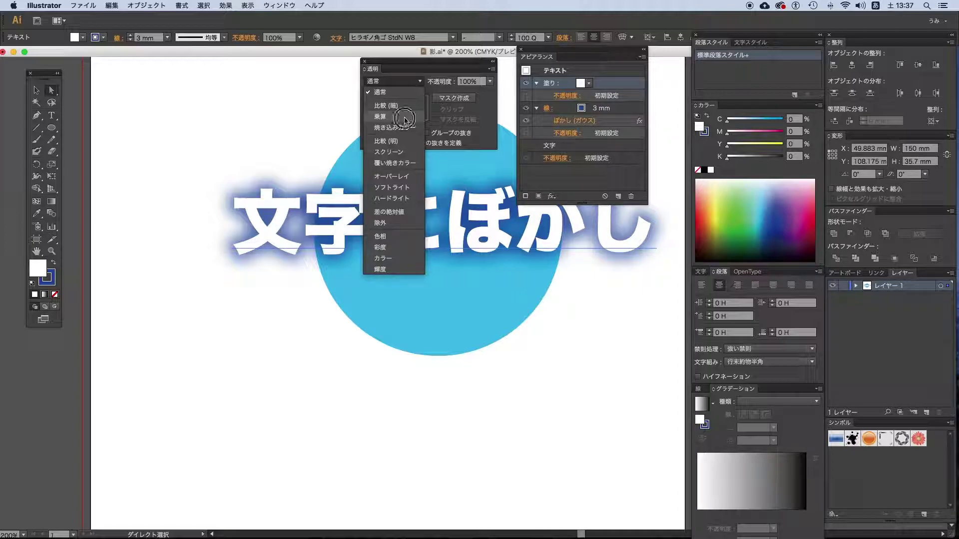
click(405, 120)
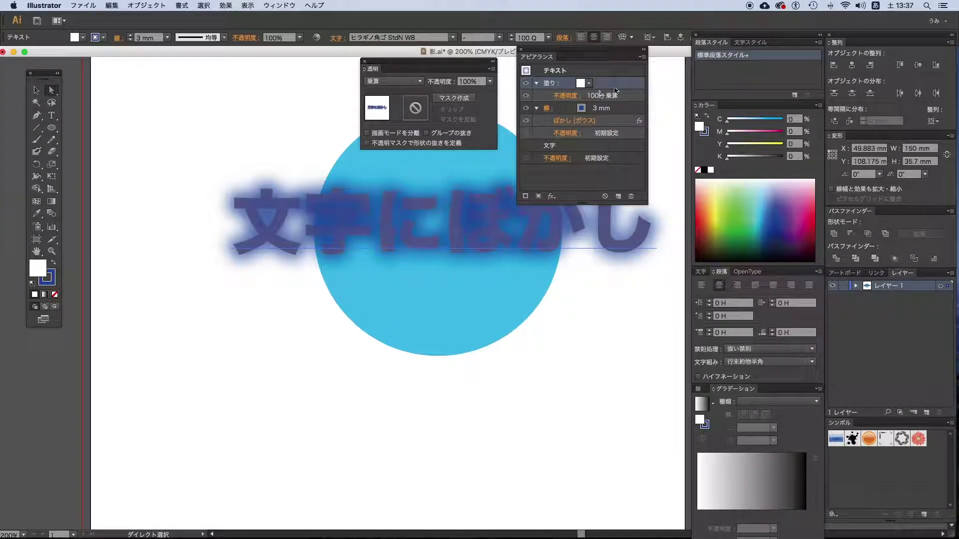
key(v)
key(super+z)
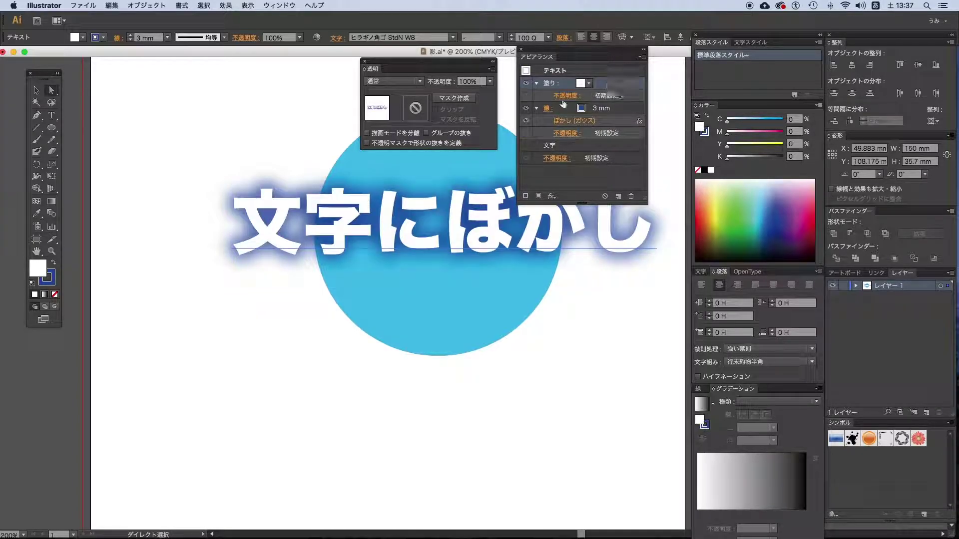
click(624, 109)
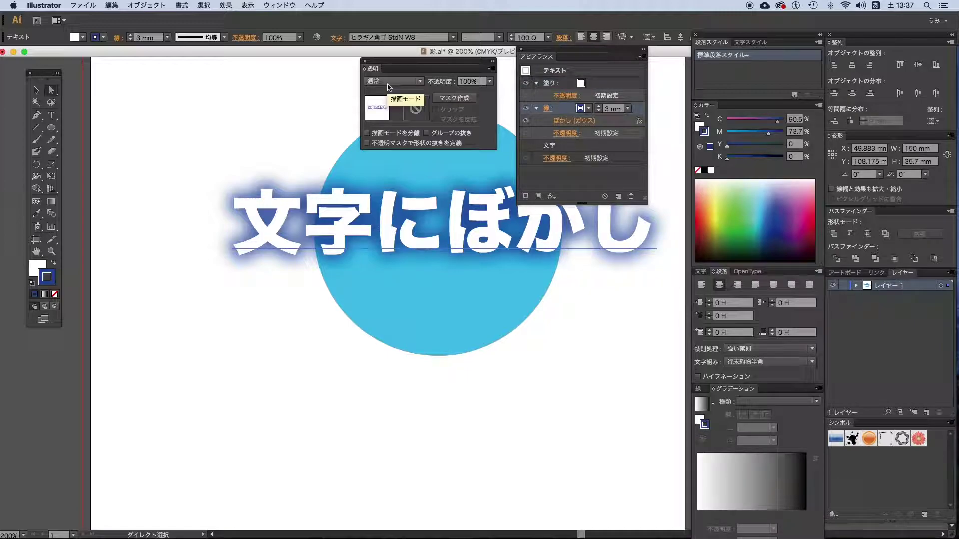
Try Multiply, Screen, Overlay and Soft Light on the blurred outline, ending on 乗算 (Multiply)
click(394, 82)
click(386, 140)
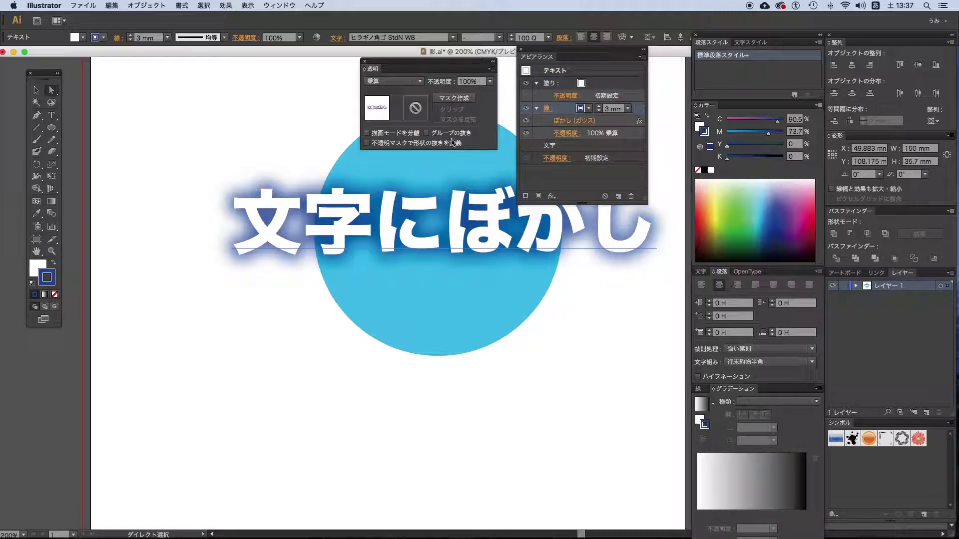
click(393, 81)
click(390, 152)
click(394, 81)
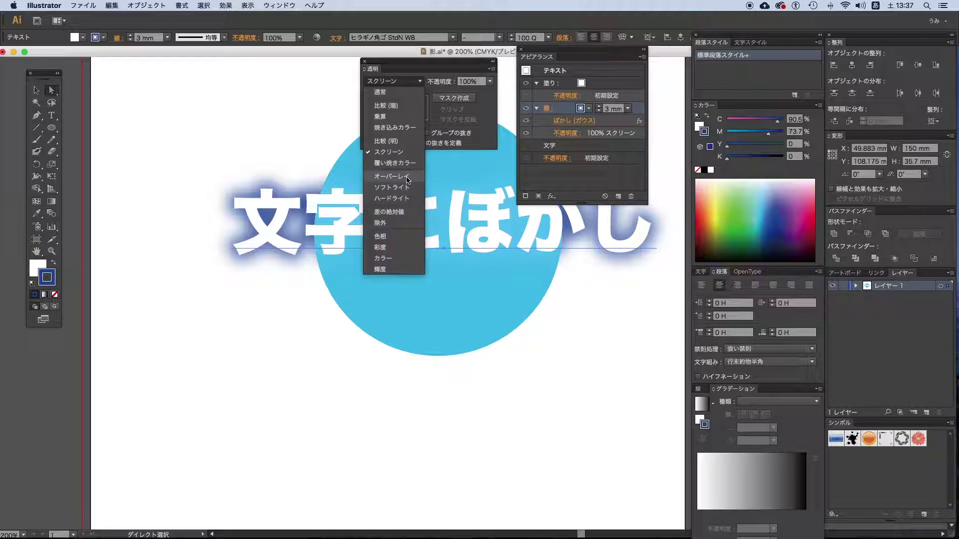
click(391, 177)
click(403, 82)
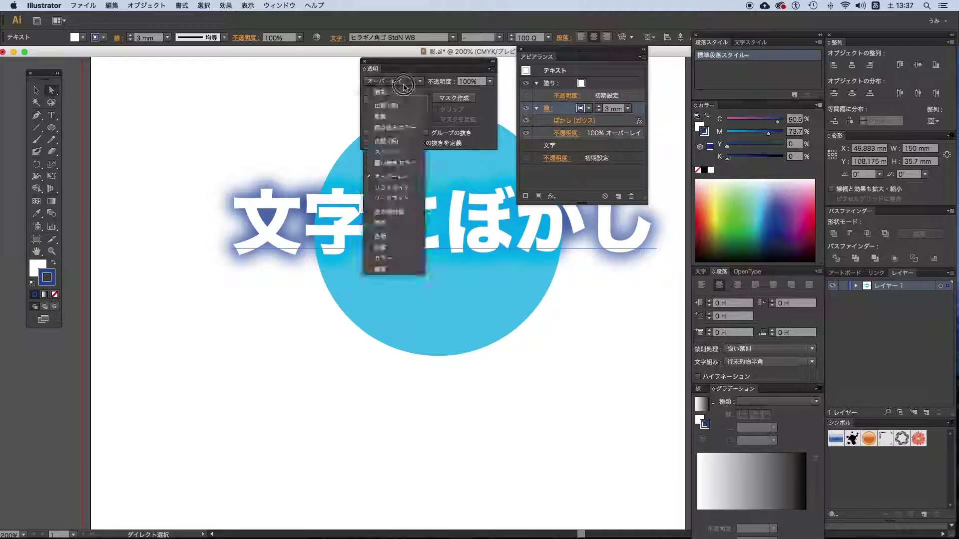
click(402, 187)
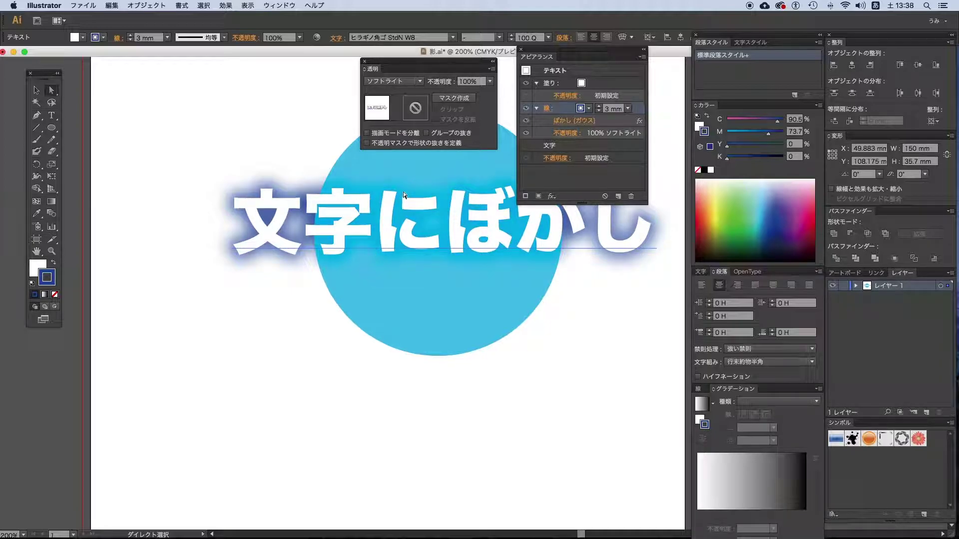
drag(404, 64, 397, 58)
click(403, 76)
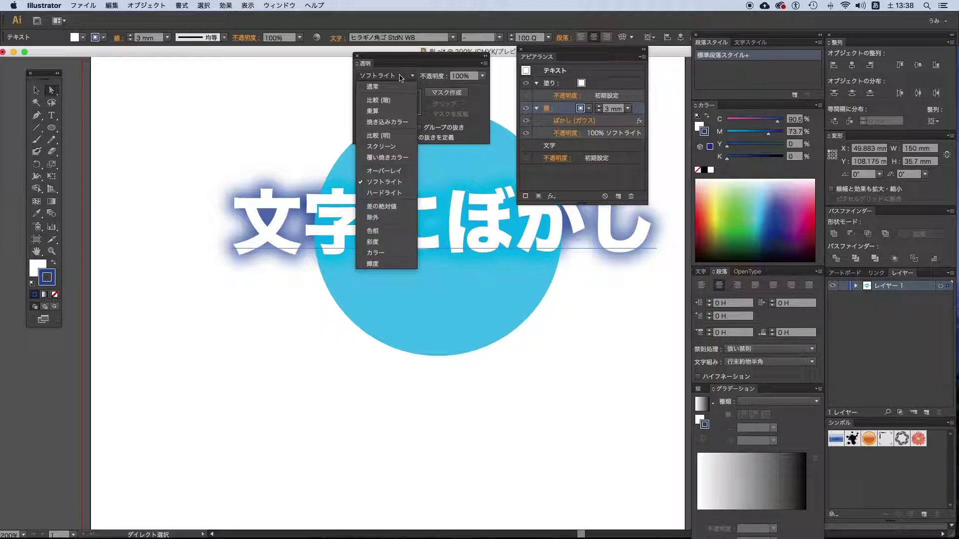
click(403, 110)
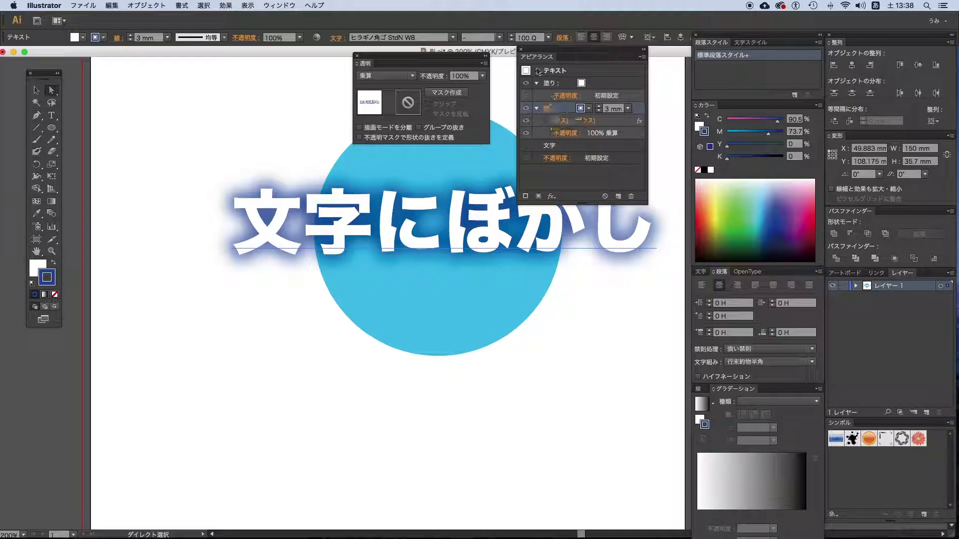
Reduce the outline's Gaussian Blur radius to 10 pixels with preview on
click(566, 121)
click(369, 327)
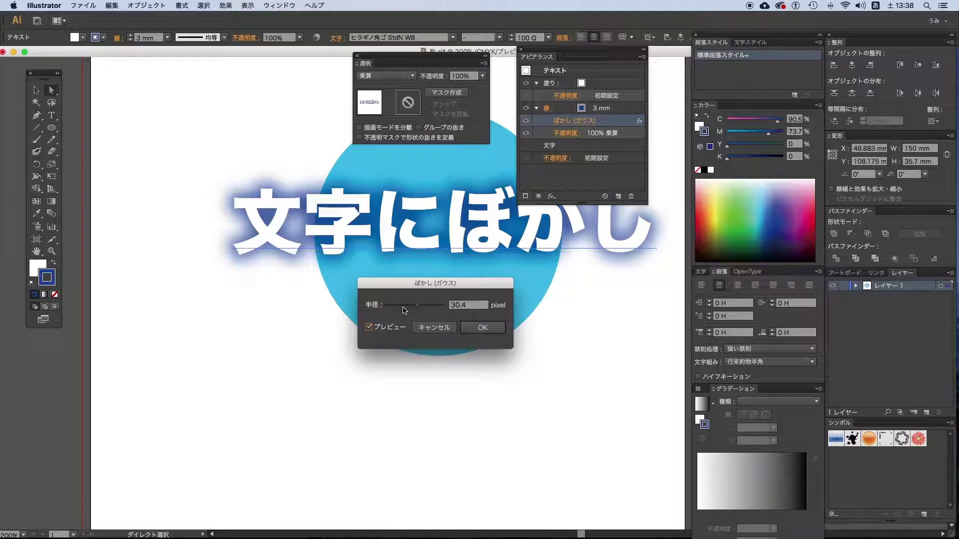
drag(405, 310, 413, 306)
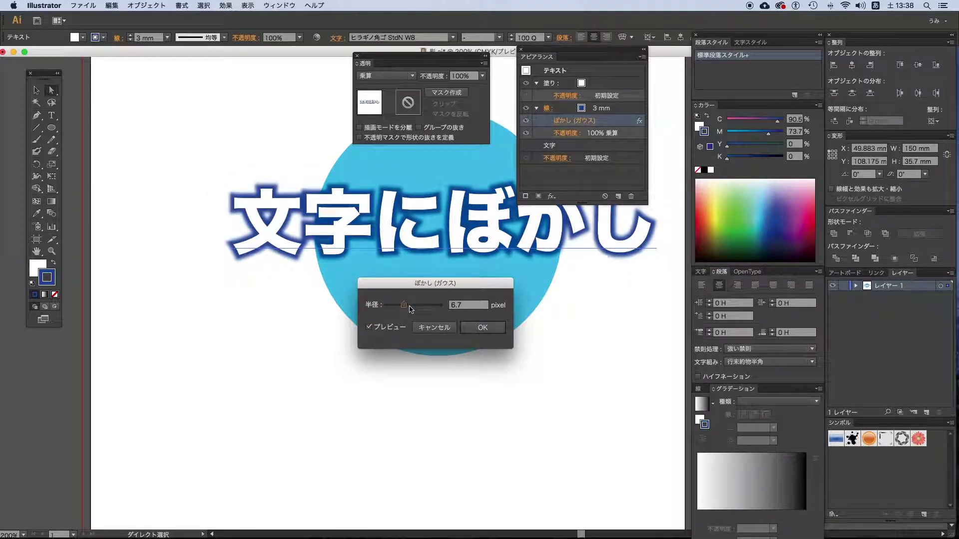
click(464, 326)
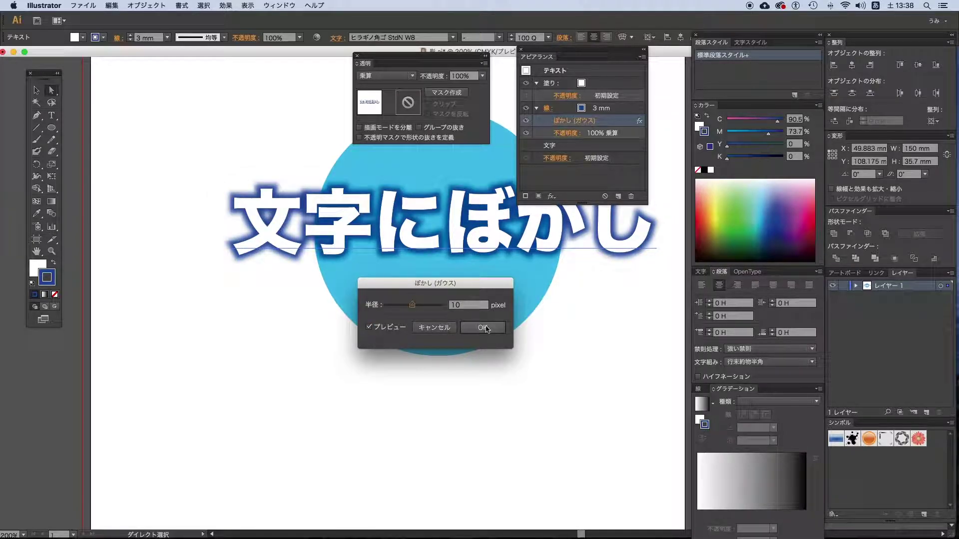
Try Lighten and Multiply blending on the outline, then settle on Normal
click(395, 75)
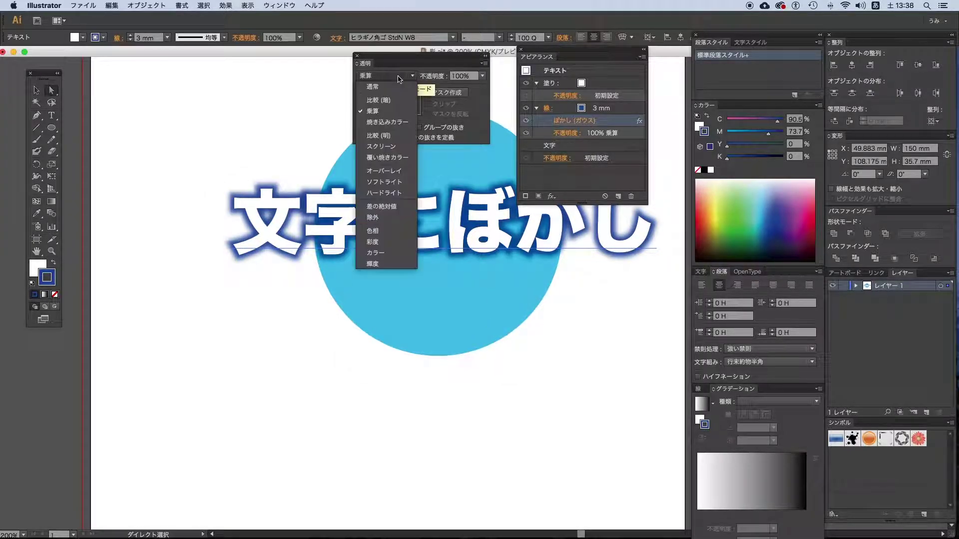
click(402, 136)
click(391, 79)
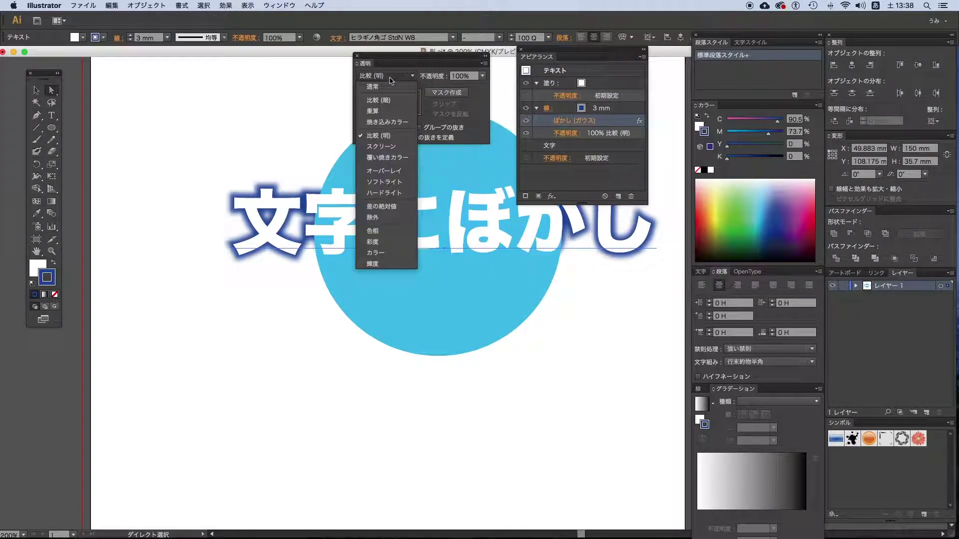
click(385, 111)
click(375, 78)
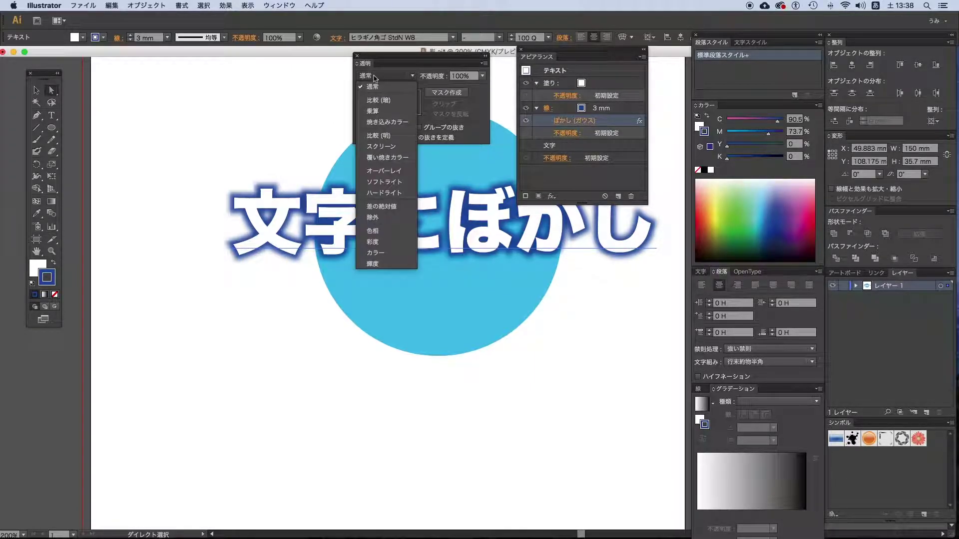
click(392, 74)
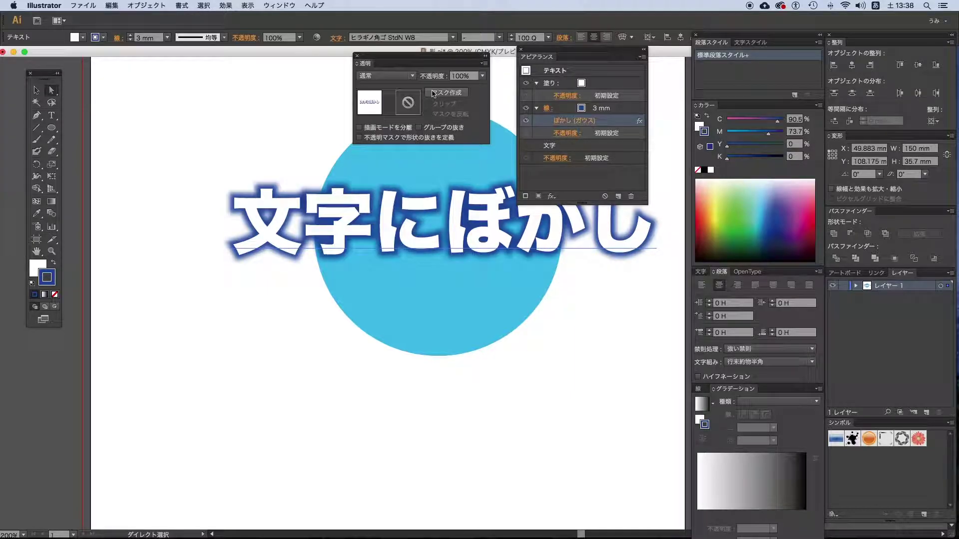
Set the blurred blue outline's Transparency opacity to 50%
click(459, 77)
text(50)
key(Return)
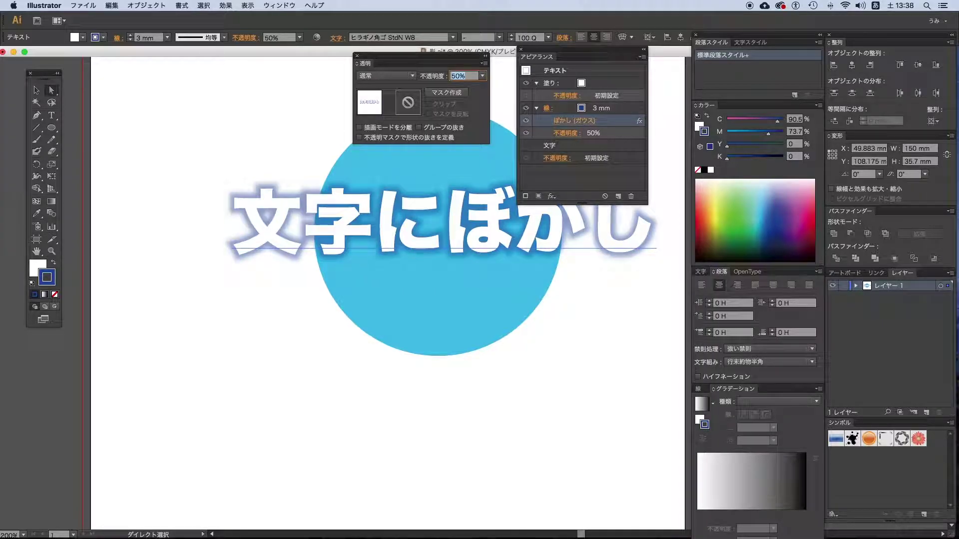